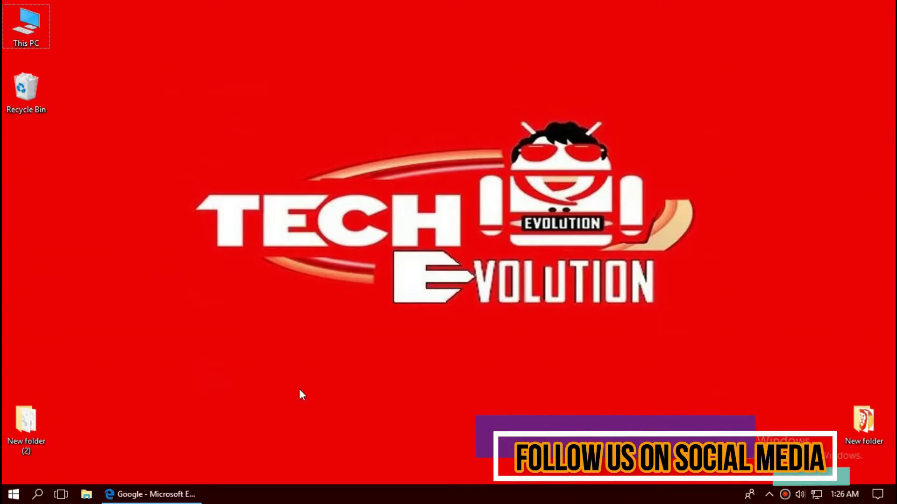
- Search Google for qtcore4.dll and open the DLL-files.com result page
{"action": "left_click", "coordinate": [152, 501]}
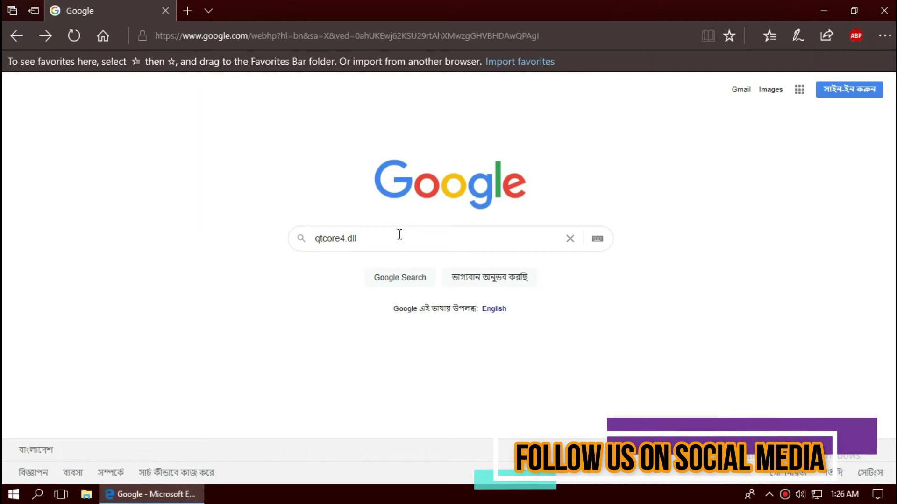
{"action": "left_click", "coordinate": [396, 236]}
{"action": "key", "text": "Return"}
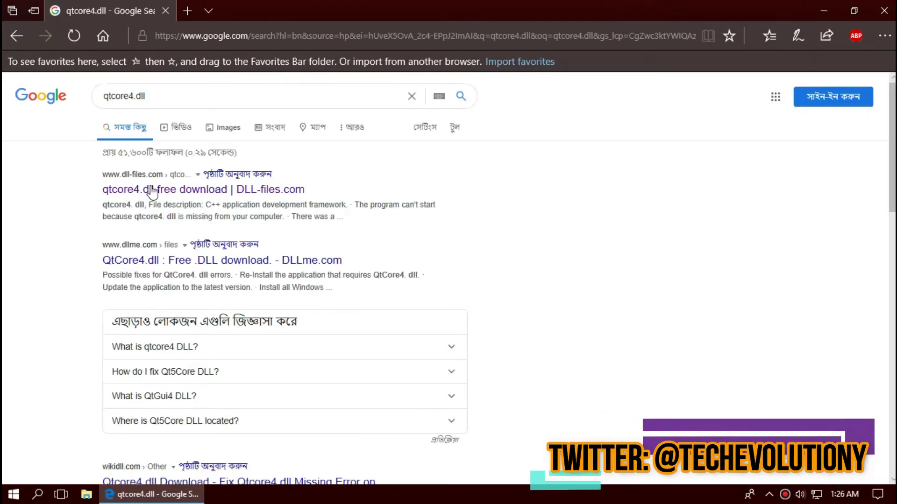
{"action": "left_click", "coordinate": [152, 191]}
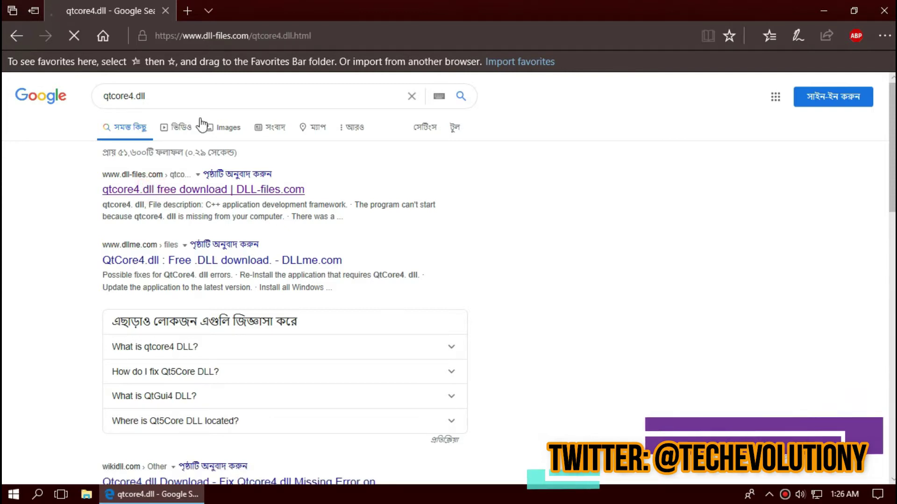
{"action": "left_click", "coordinate": [252, 29]}
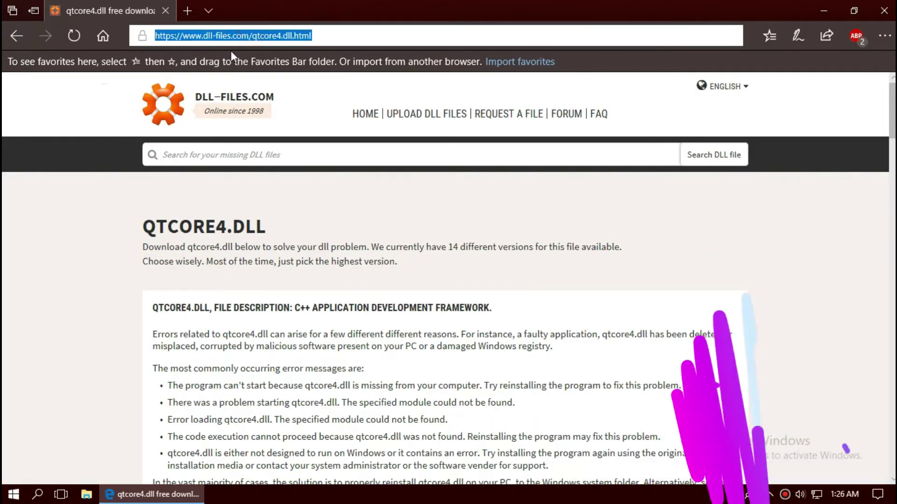
- Scroll the version list to find the 64-bit architecture of version 4.7.0.0
{"action": "scroll", "coordinate": [269, 292], "scroll_direction": "down", "scroll_amount": 5}
{"action": "scroll", "coordinate": [276, 300], "scroll_direction": "down", "scroll_amount": 9}
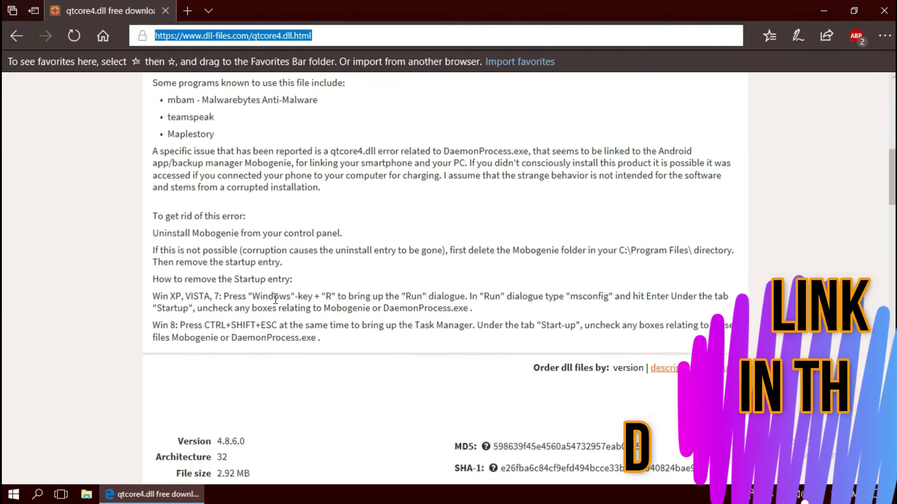
{"action": "left_click_drag", "start_coordinate": [252, 277], "coordinate": [205, 278]}
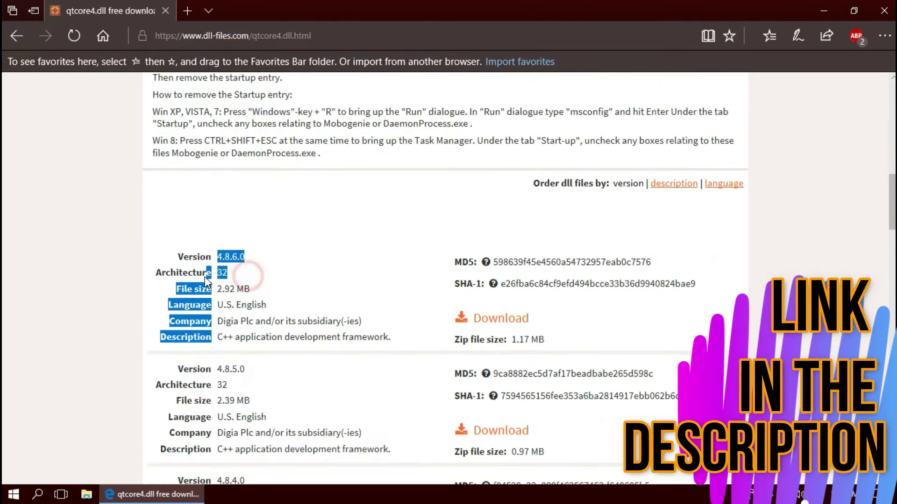
{"action": "left_click_drag", "start_coordinate": [253, 374], "coordinate": [224, 386]}
{"action": "scroll", "coordinate": [233, 388], "scroll_direction": "down", "scroll_amount": 7}
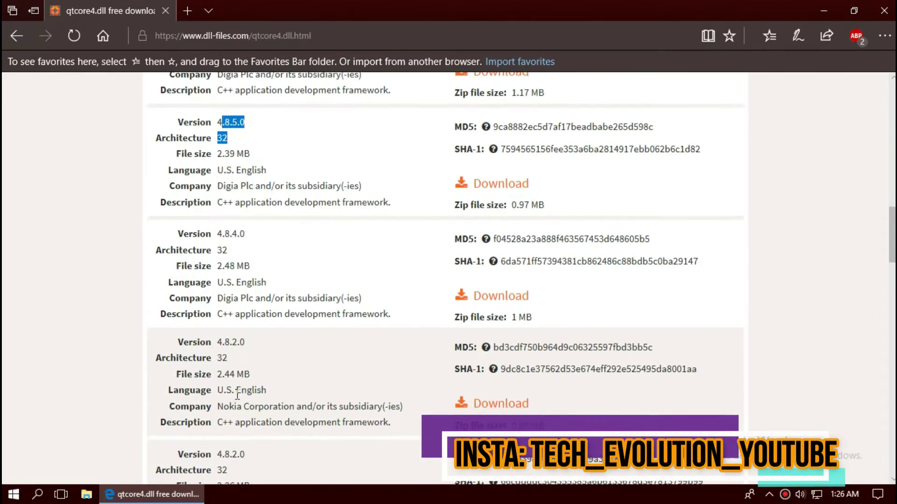
{"action": "scroll", "coordinate": [237, 395], "scroll_direction": "down", "scroll_amount": 13}
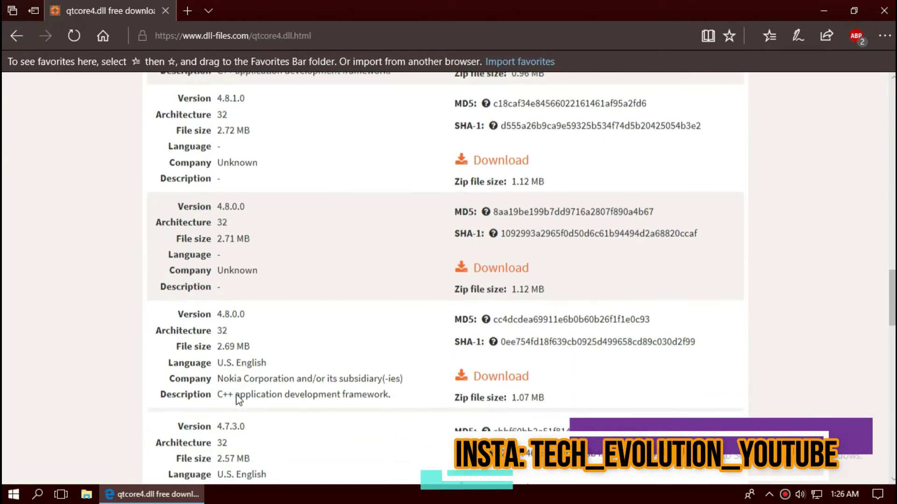
{"action": "scroll", "coordinate": [237, 394], "scroll_direction": "down", "scroll_amount": 3}
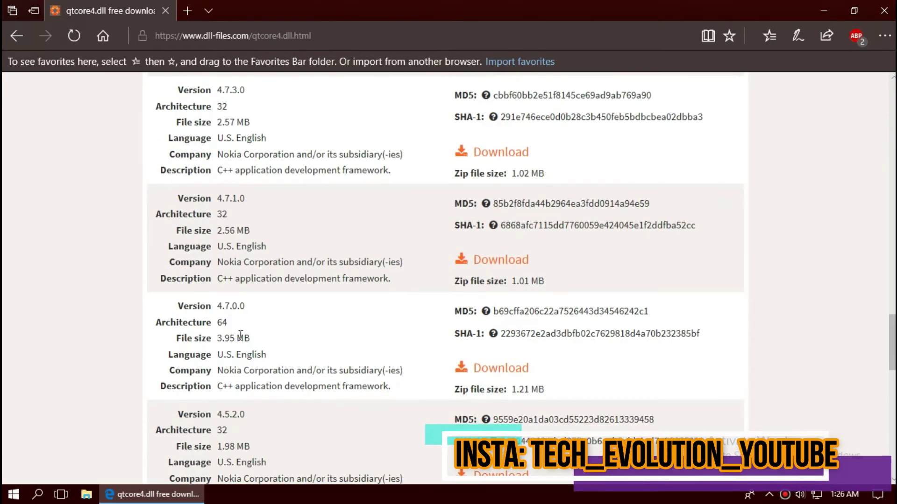
{"action": "left_click_drag", "start_coordinate": [242, 333], "coordinate": [216, 322]}
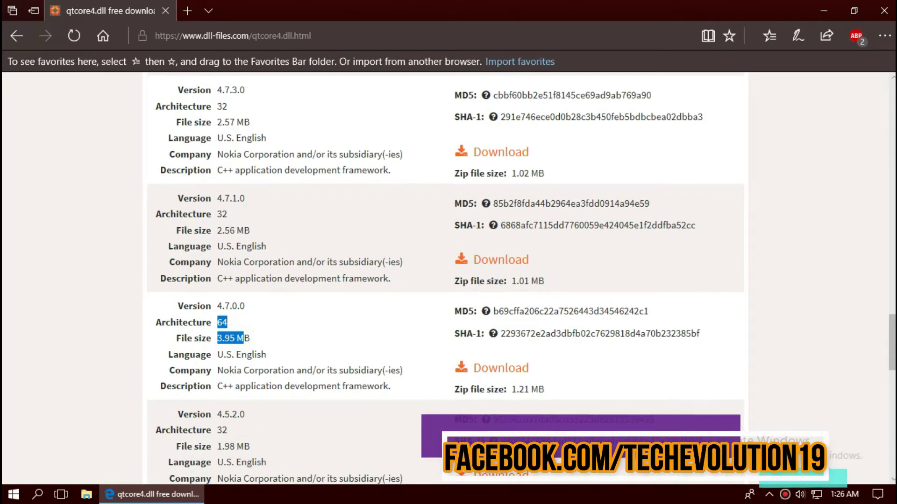
{"action": "left_click", "coordinate": [10, 498]}
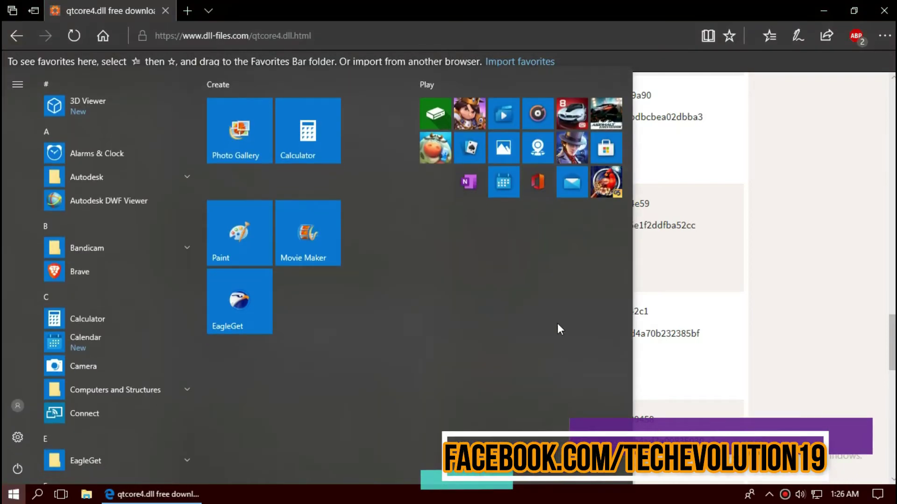
- Open System Information via 'syst', confirm the System Type is x64-based PC, then close it
{"action": "type", "text": "syst"}
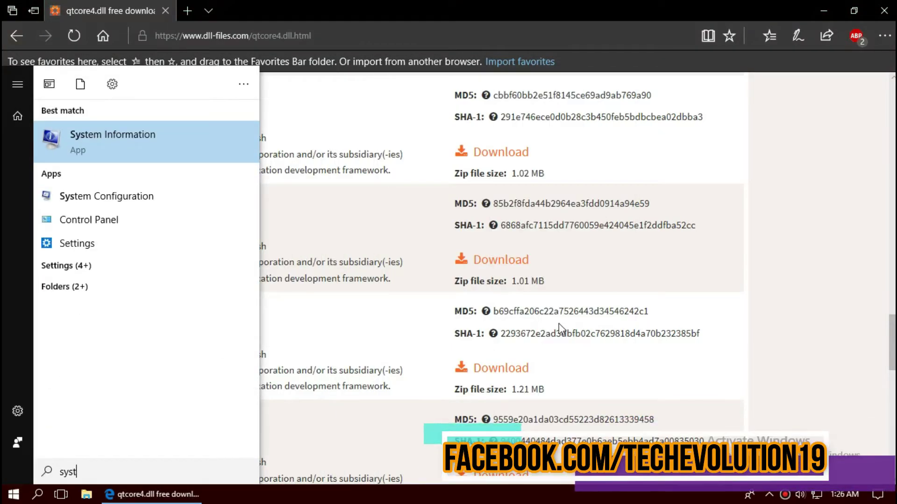
{"action": "key", "text": "Return"}
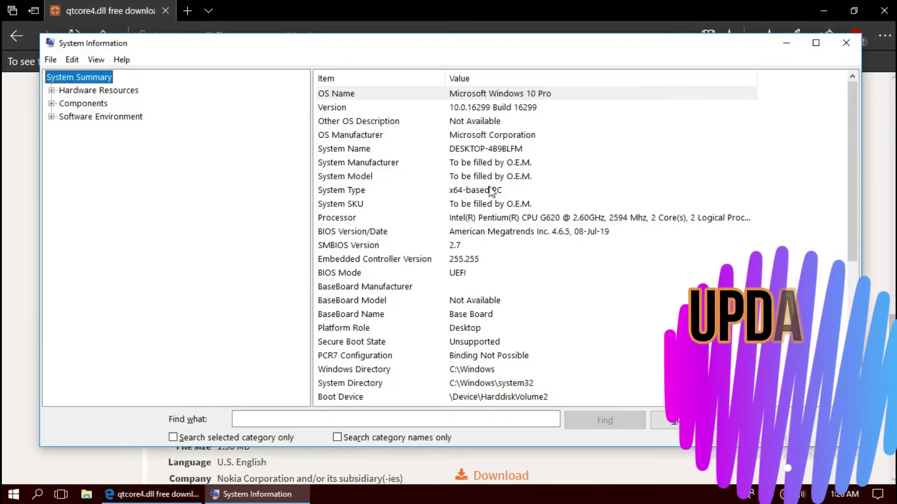
{"action": "left_click", "coordinate": [490, 191]}
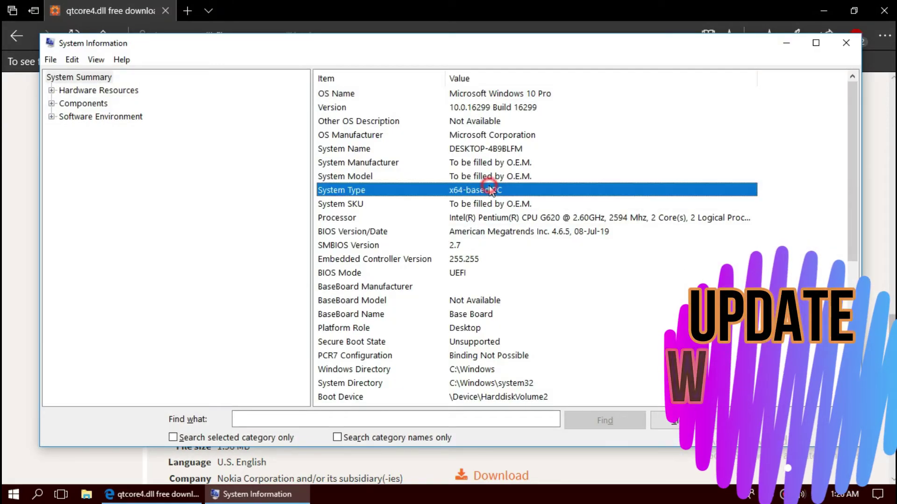
{"action": "left_click", "coordinate": [846, 43]}
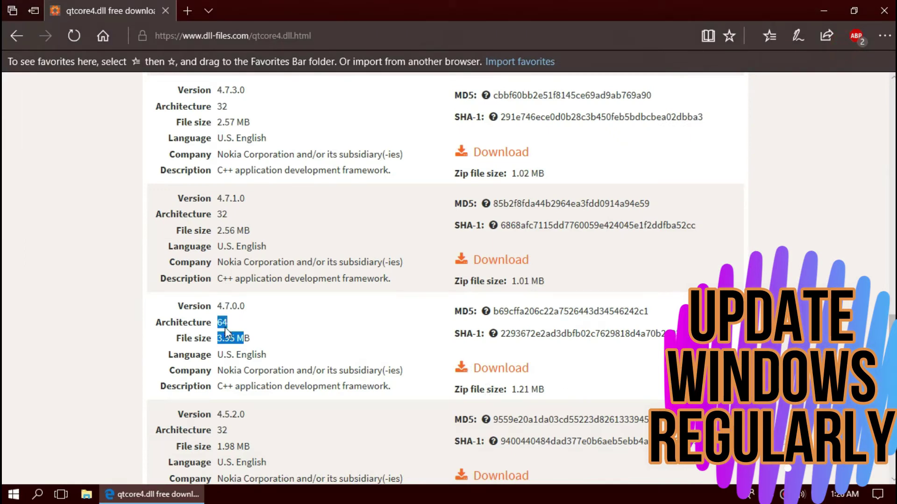
- Download the 64-bit 4.7.0.0 qtcore4.zip (1.2 MB) and open it once finished
{"action": "left_click", "coordinate": [496, 371]}
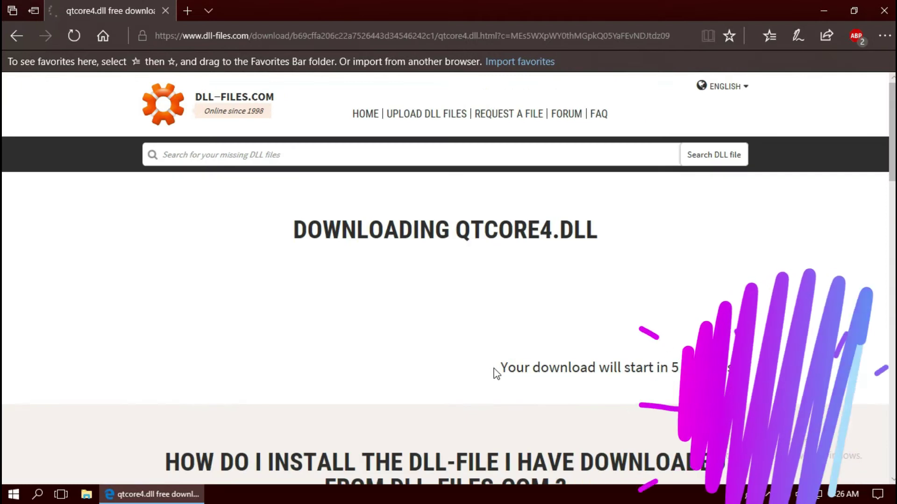
{"action": "scroll", "coordinate": [496, 374], "scroll_direction": "down", "scroll_amount": 3}
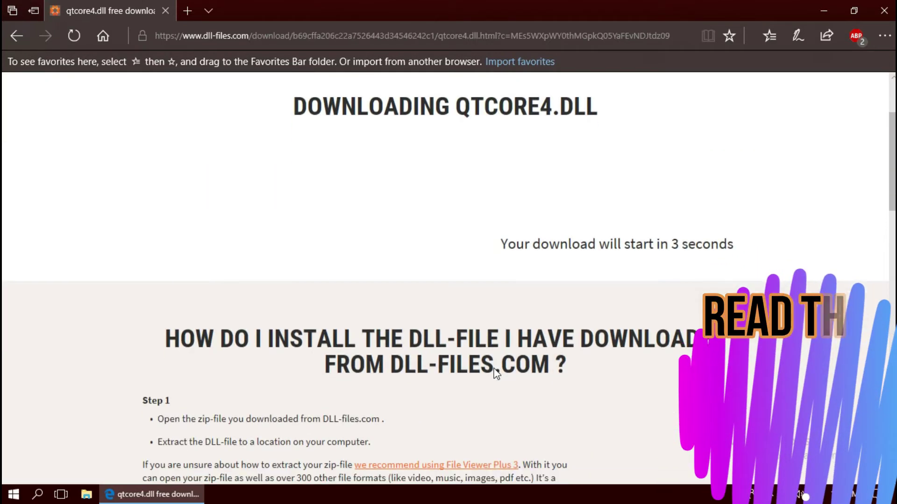
{"action": "scroll", "coordinate": [497, 374], "scroll_direction": "down", "scroll_amount": 3}
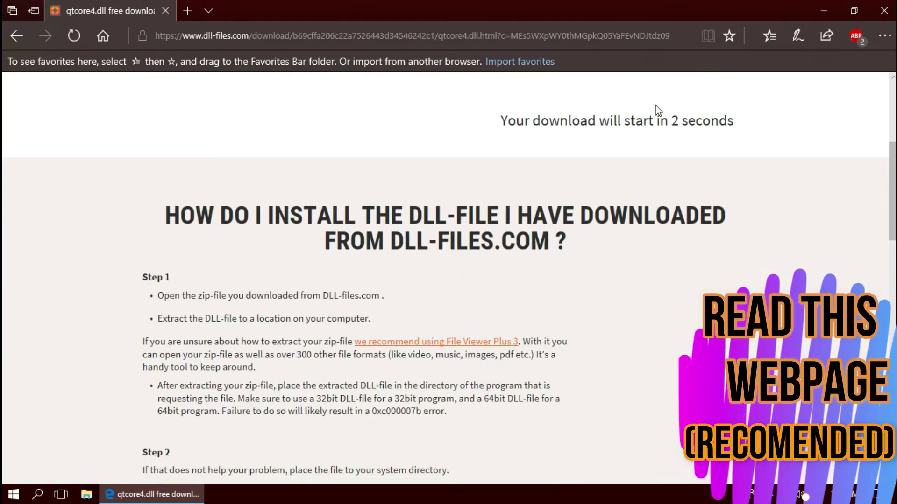
{"action": "scroll", "coordinate": [449, 309], "scroll_direction": "down", "scroll_amount": 4}
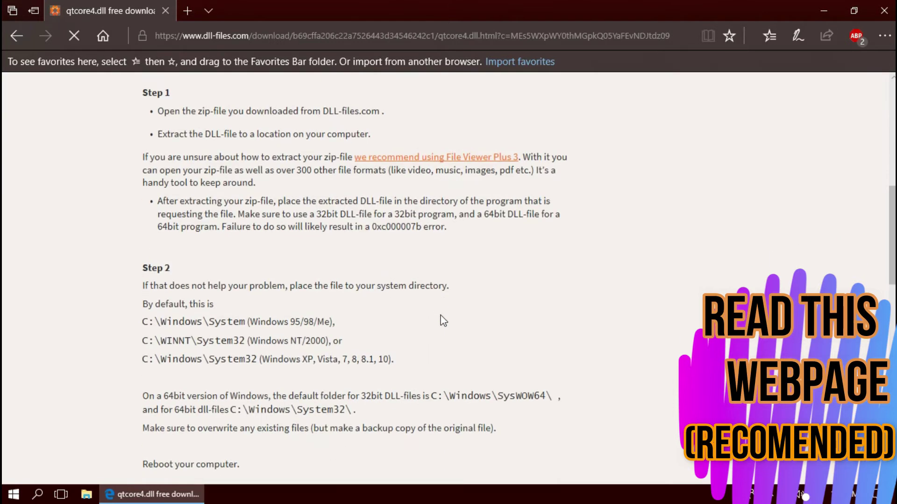
{"action": "left_click", "coordinate": [479, 465]}
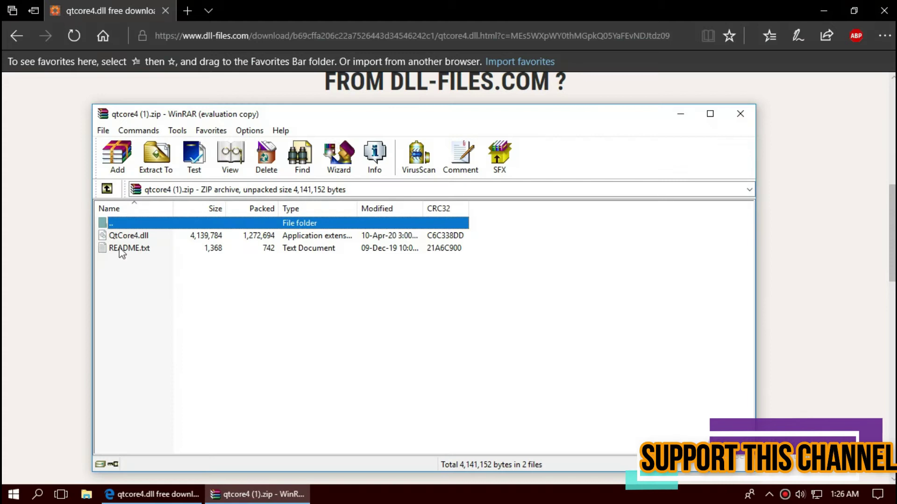
- Select QtCore4.dll in the WinRAR archive and minimize Edge to show the desktop
{"action": "left_click", "coordinate": [129, 235]}
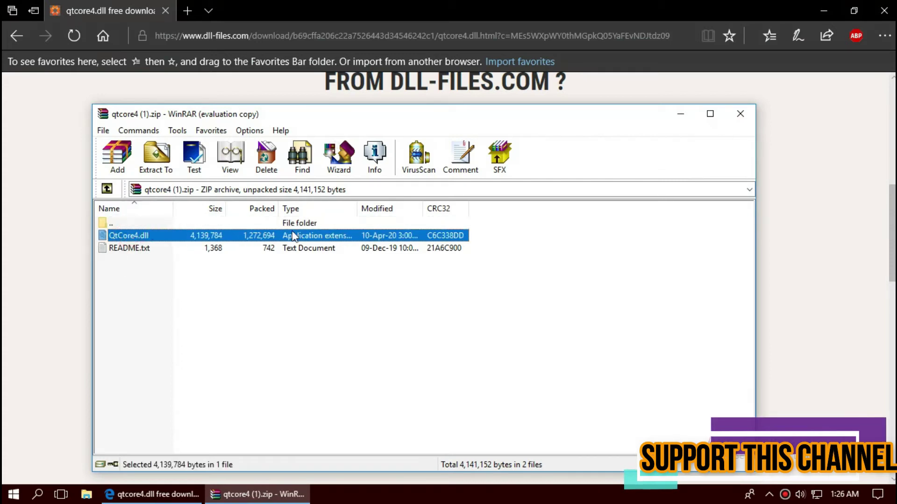
{"action": "left_click", "coordinate": [828, 5]}
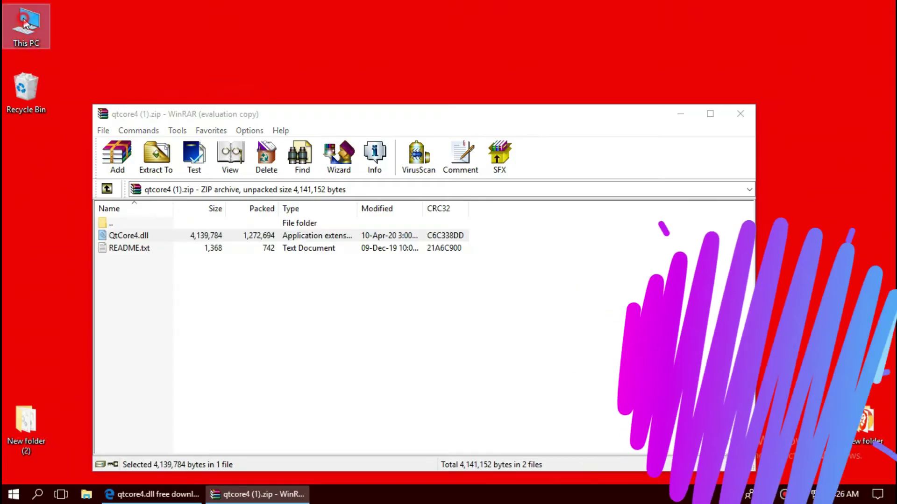
- Browse to C:\Windows\System32 and bring the qtcore4 (1).zip archive back on top
{"action": "left_click", "coordinate": [209, 185]}
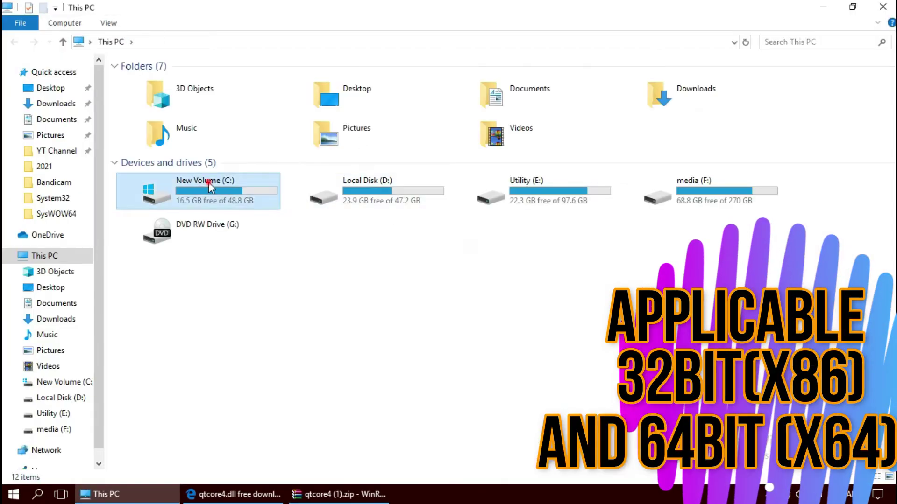
{"action": "double_click", "coordinate": [210, 186]}
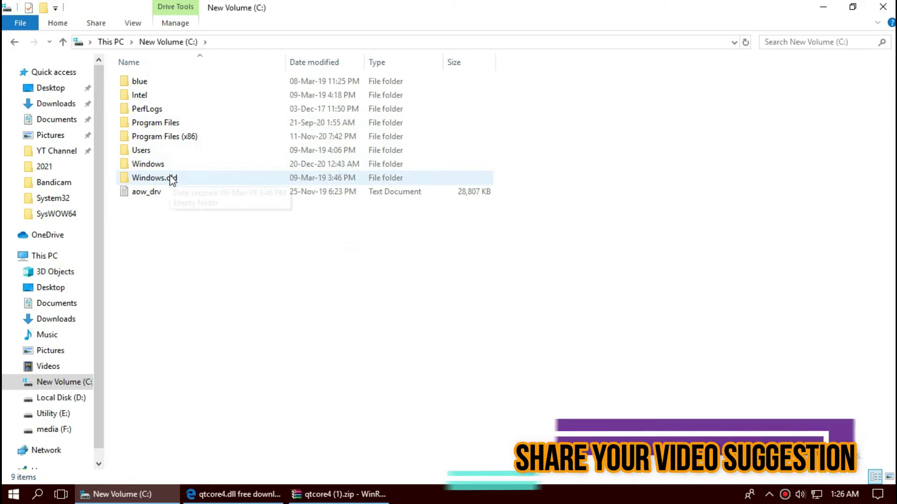
{"action": "double_click", "coordinate": [164, 165]}
{"action": "scroll", "coordinate": [267, 351], "scroll_direction": "down", "scroll_amount": 5}
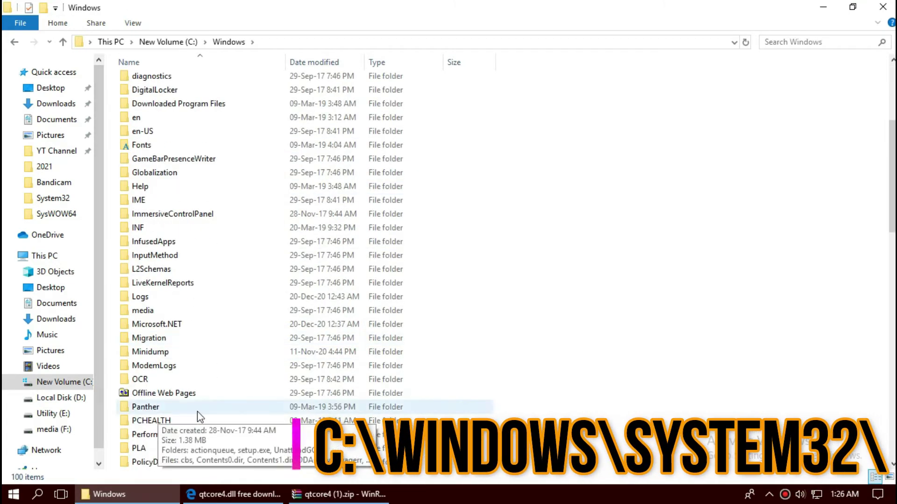
{"action": "scroll", "coordinate": [198, 412], "scroll_direction": "down", "scroll_amount": 4}
{"action": "scroll", "coordinate": [201, 410], "scroll_direction": "down", "scroll_amount": 1}
{"action": "scroll", "coordinate": [202, 408], "scroll_direction": "down", "scroll_amount": 1}
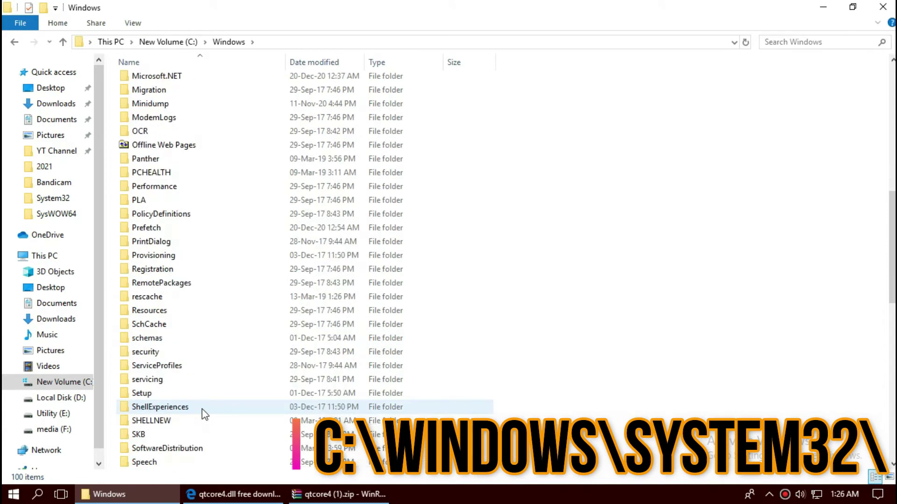
{"action": "scroll", "coordinate": [202, 407], "scroll_direction": "down", "scroll_amount": 4}
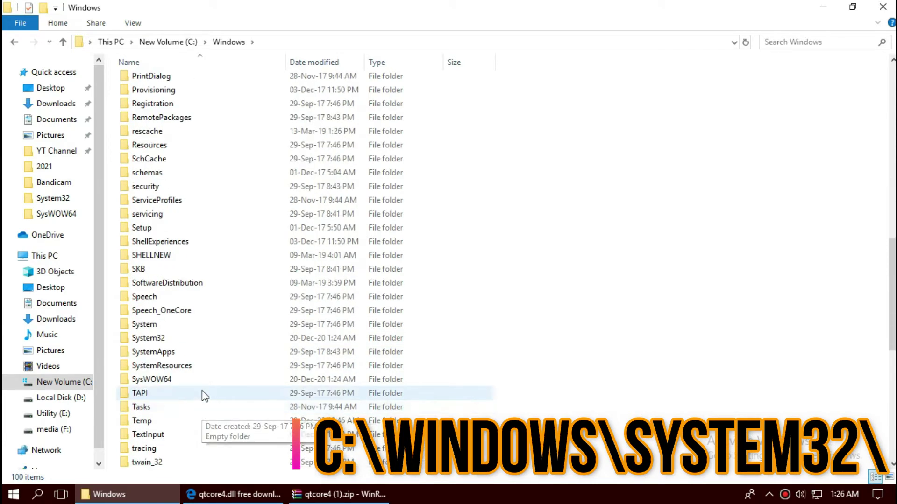
{"action": "double_click", "coordinate": [153, 338]}
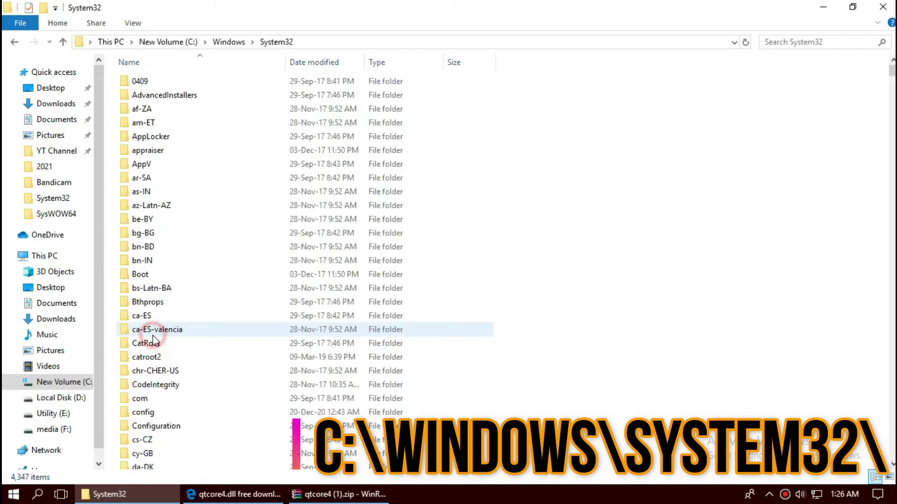
{"action": "left_click", "coordinate": [346, 496]}
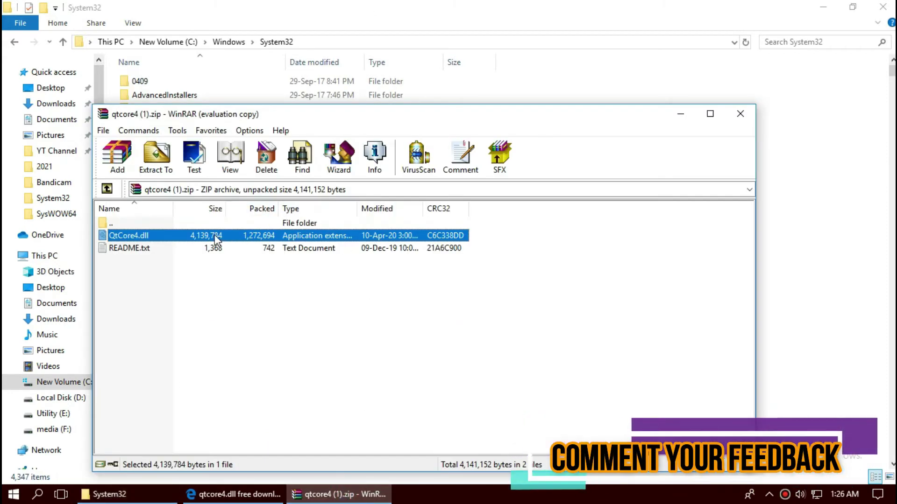
- Drag QtCore4.dll into System32, replacing the existing copy with administrator permission
{"action": "left_click_drag", "start_coordinate": [425, 230], "coordinate": [823, 251]}
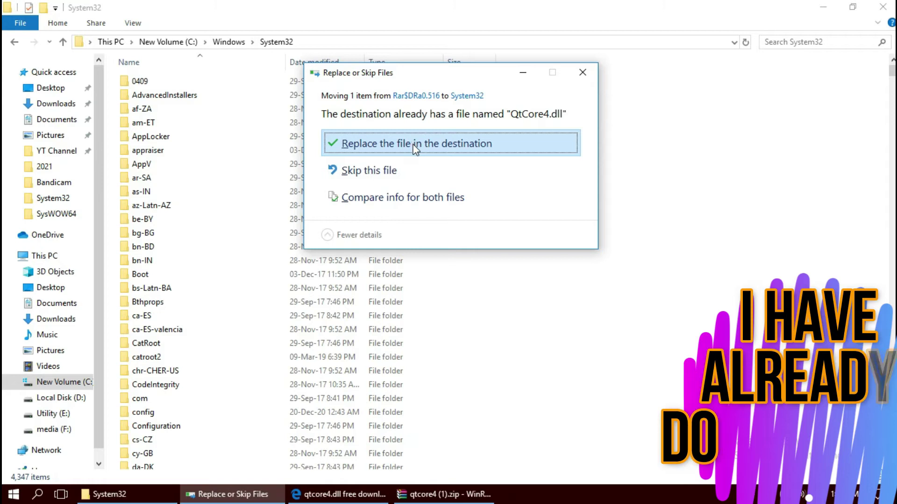
{"action": "left_click", "coordinate": [414, 147]}
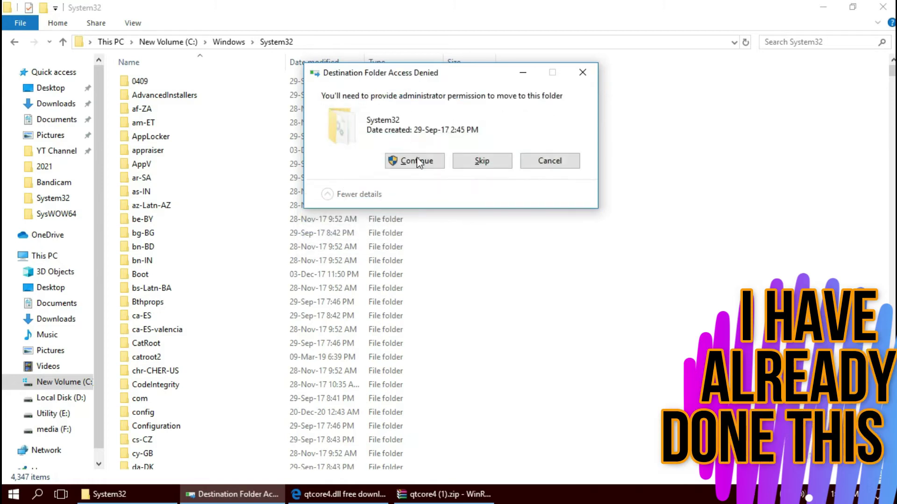
{"action": "left_click", "coordinate": [419, 162]}
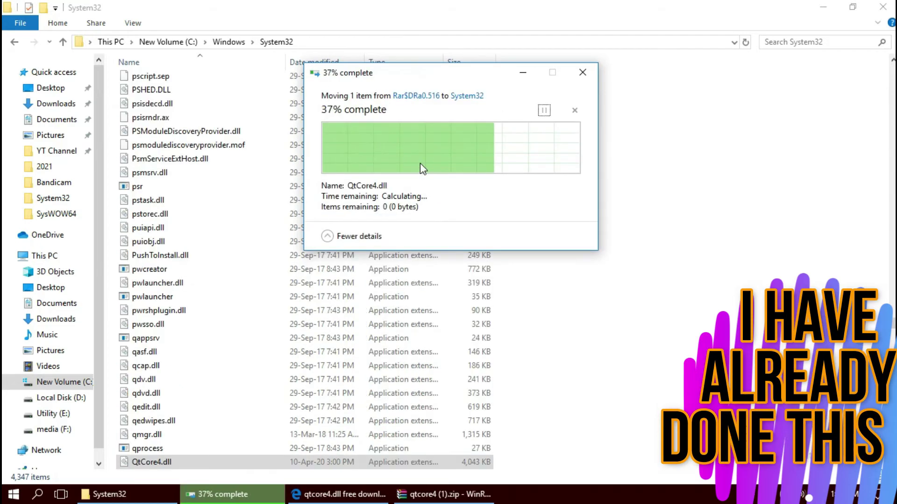
{"action": "left_click", "coordinate": [797, 42]}
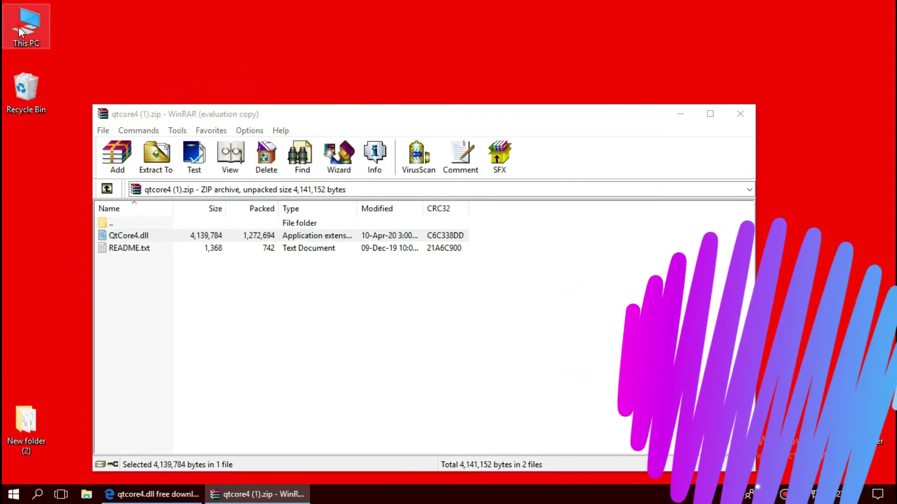
- Browse from This PC to C:\Windows\SysWOW64
{"action": "double_click", "coordinate": [19, 27]}
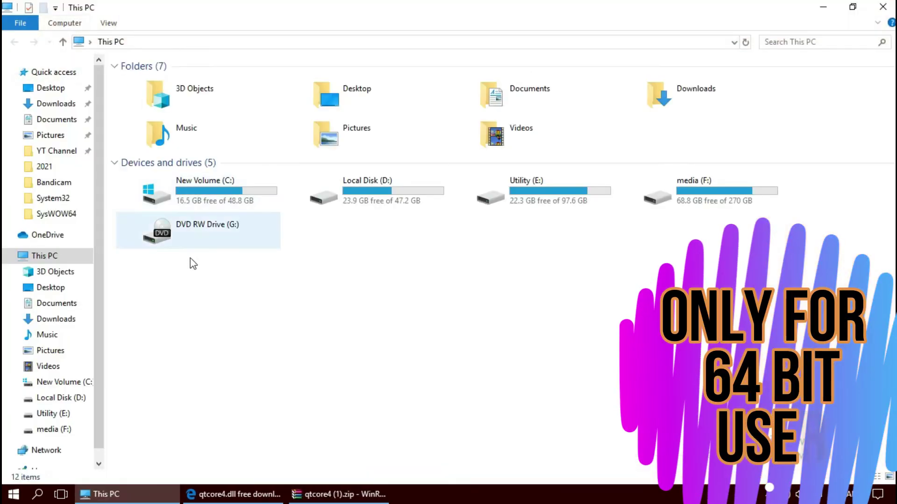
{"action": "double_click", "coordinate": [212, 192]}
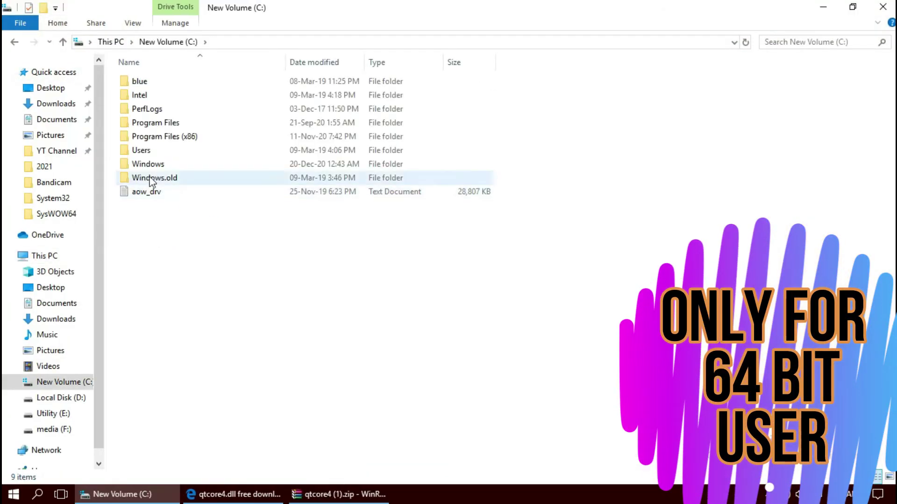
{"action": "double_click", "coordinate": [155, 164]}
{"action": "scroll", "coordinate": [229, 402], "scroll_direction": "down", "scroll_amount": 10}
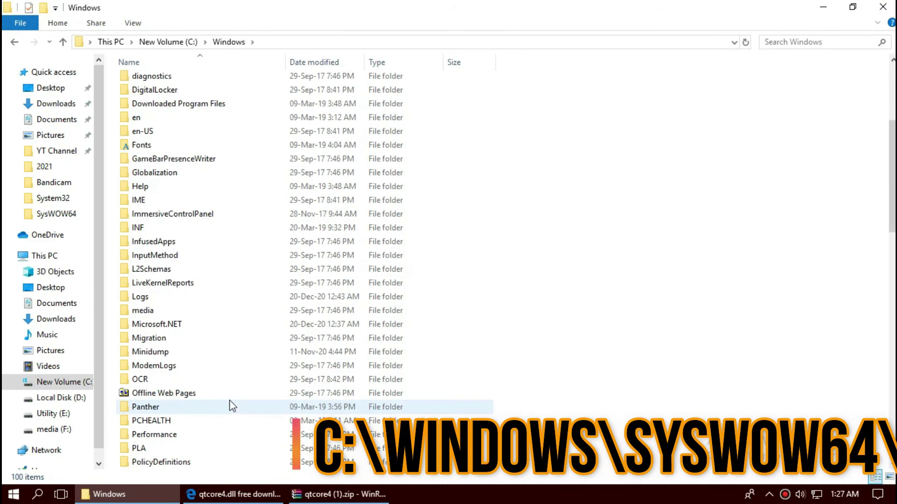
{"action": "scroll", "coordinate": [224, 414], "scroll_direction": "down", "scroll_amount": 11}
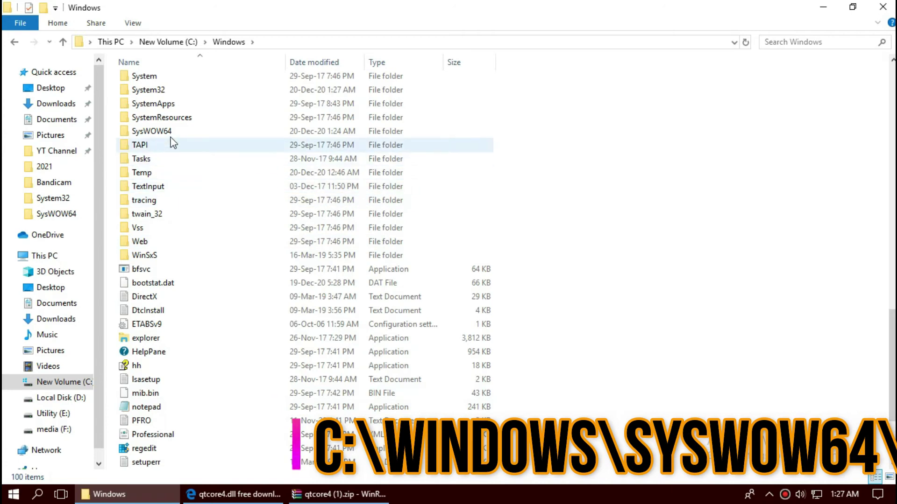
{"action": "double_click", "coordinate": [152, 132]}
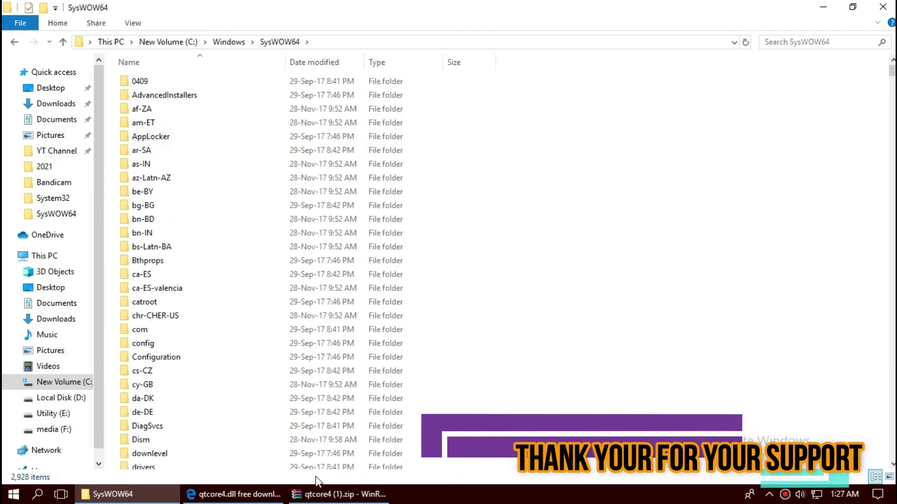
- Drag QtCore4.dll from the archive into SysWOW64, replacing the old copy with administrator permission
{"action": "left_click", "coordinate": [340, 494]}
{"action": "left_click", "coordinate": [201, 236]}
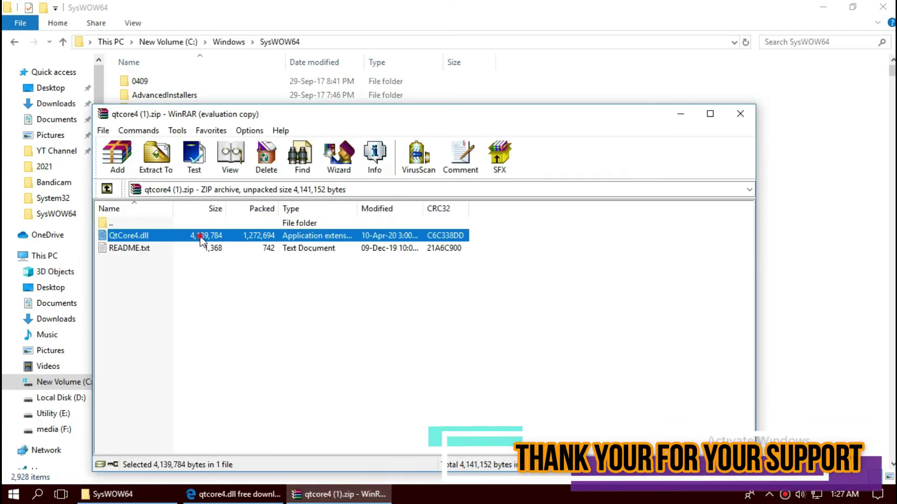
{"action": "left_click_drag", "start_coordinate": [804, 247], "coordinate": [803, 246]}
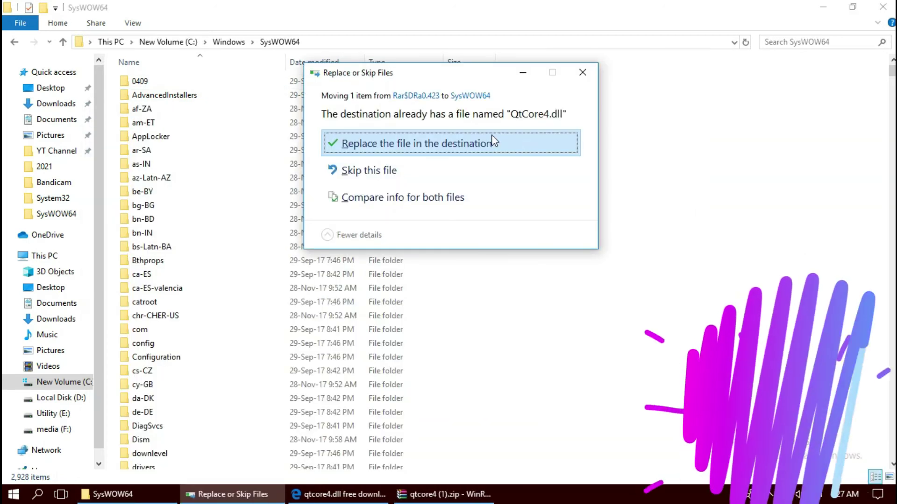
{"action": "left_click", "coordinate": [480, 143]}
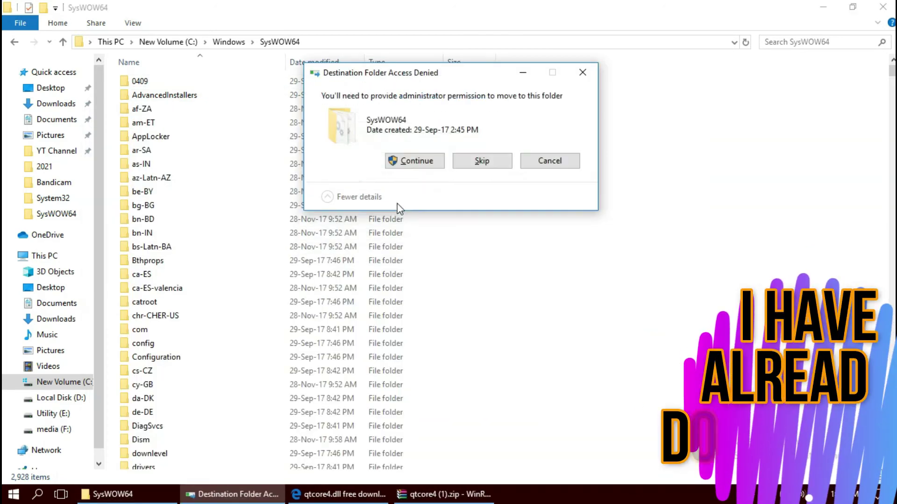
{"action": "left_click", "coordinate": [417, 161]}
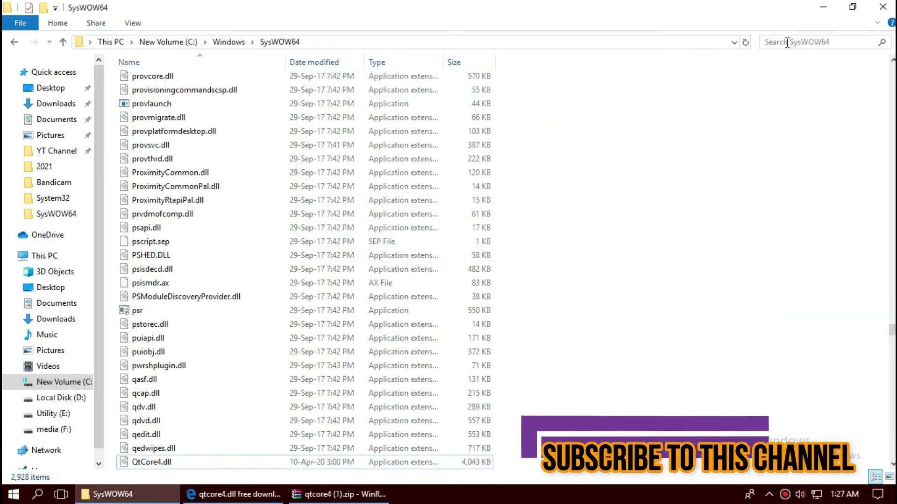
- Search SysWOW64 for qtcore4 to confirm QtCore4.dll (3.94 MB), then close Explorer
{"action": "left_click", "coordinate": [772, 58]}
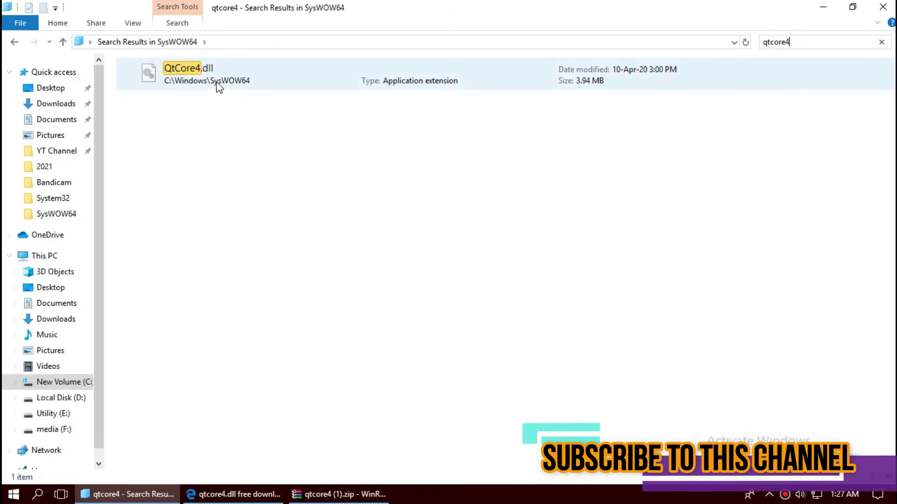
{"action": "left_click", "coordinate": [885, 7]}
- Open the Start menu's power options showing Sleep, Shut down and Restart
{"action": "left_click", "coordinate": [13, 494]}
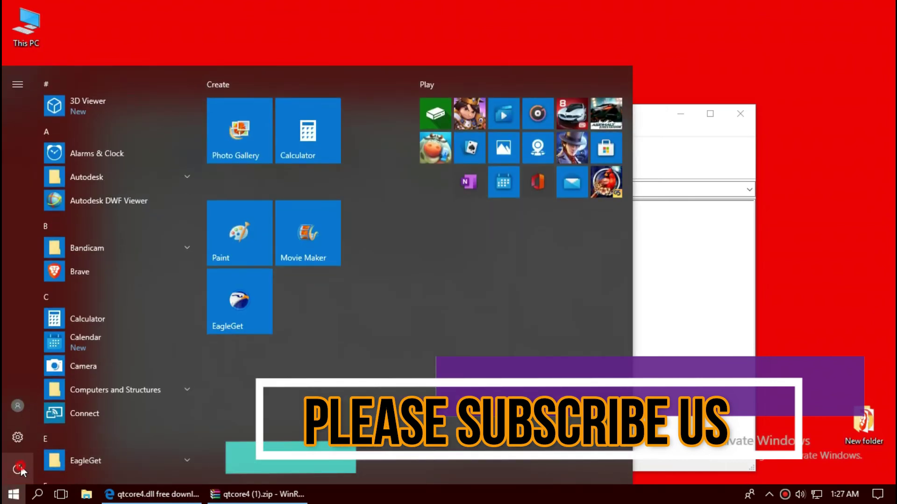
{"action": "left_click", "coordinate": [18, 468]}
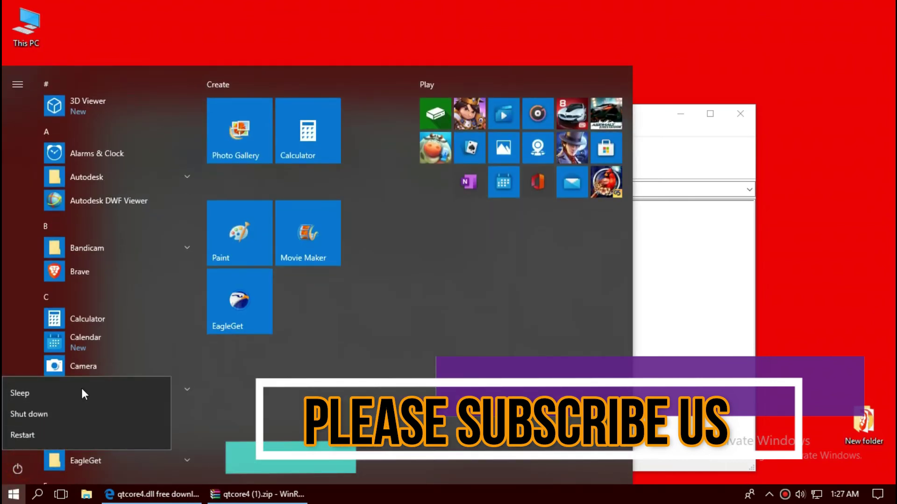